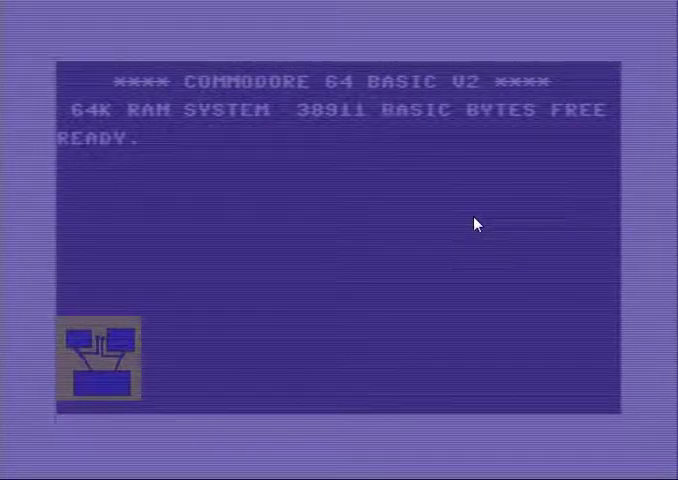
text(LOAD")
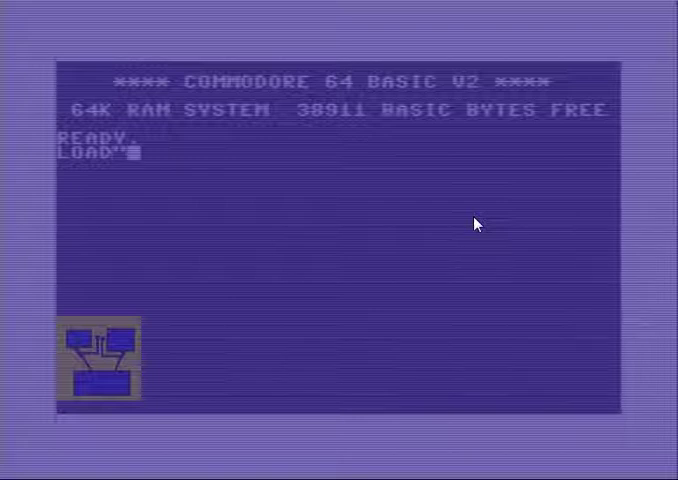
text(P)
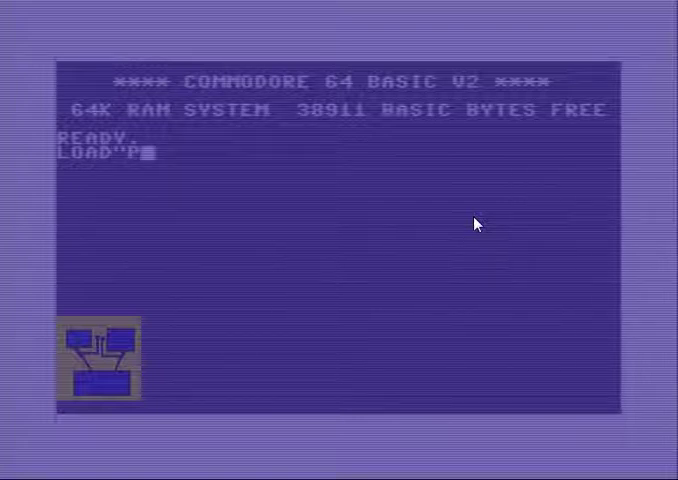
text(40)
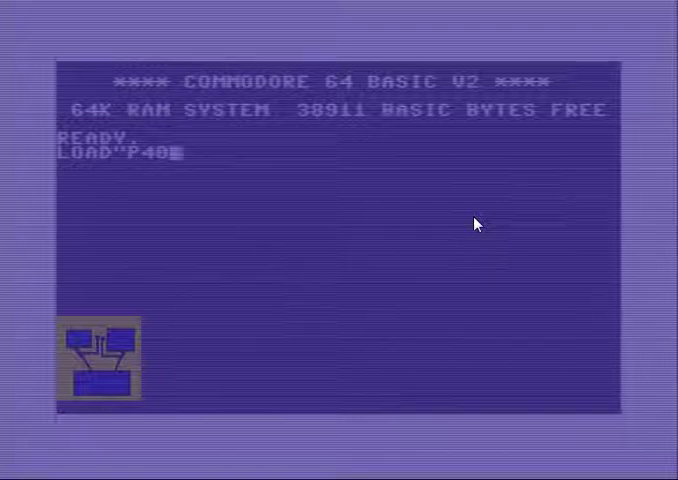
text(V1.2)
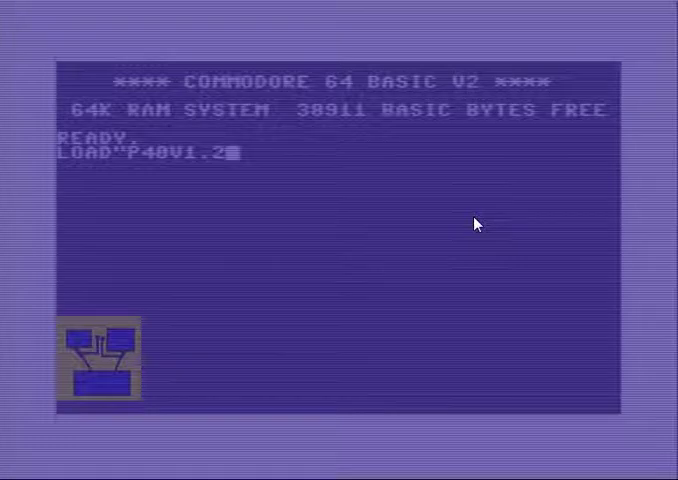
text(-DEMO)
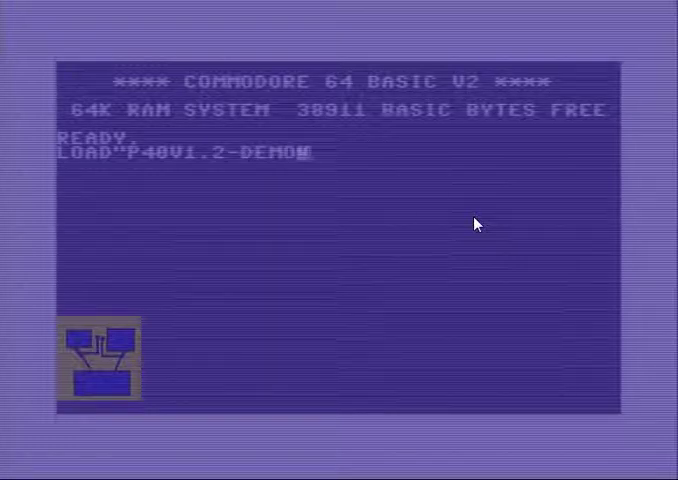
text(",8)
- Load the P40V1.2-DEMO program from disk drive 8 with LOAD"P40V1.2-DEMO",8
key(Return)
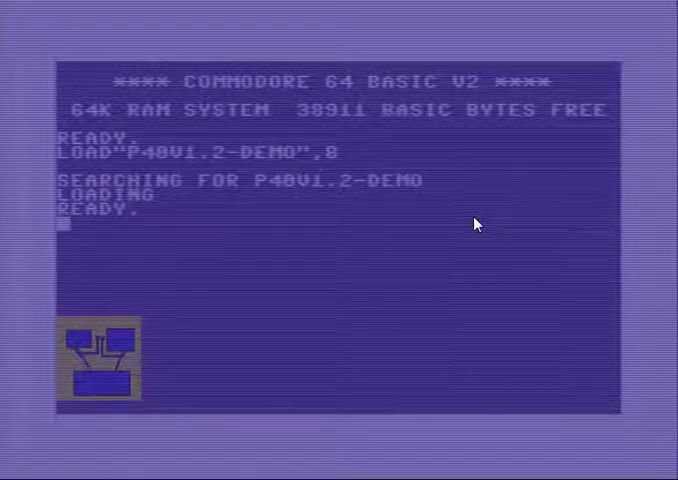
text(LIST)
- Display the loaded P40V1.2-DEMO program's BASIC listing on screen
key(Return)
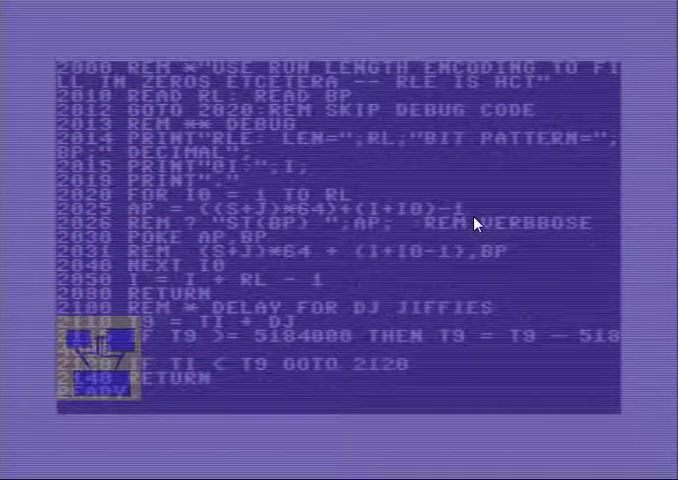
text(RU)
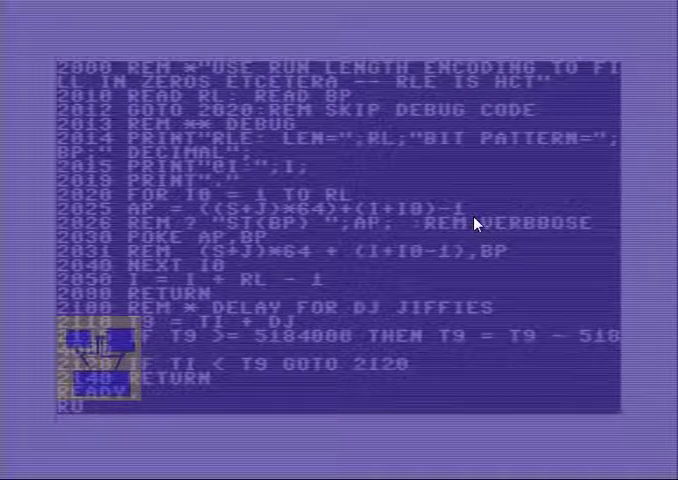
text(N)
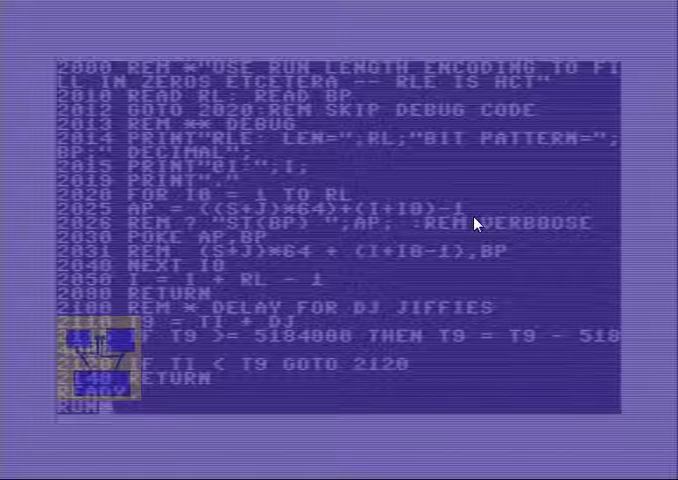
- RUN the demo to show ANIMATION START! and the flapping bird sprite
key(Return)
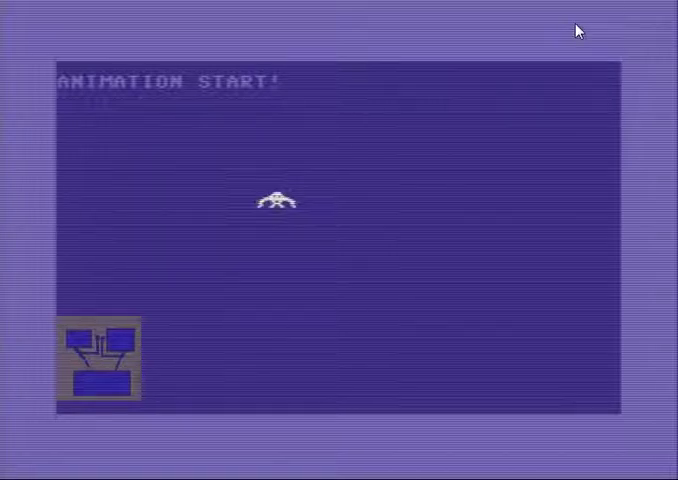
- Halt the animation, then list the program through line 99 and through line 55
key(Escape)
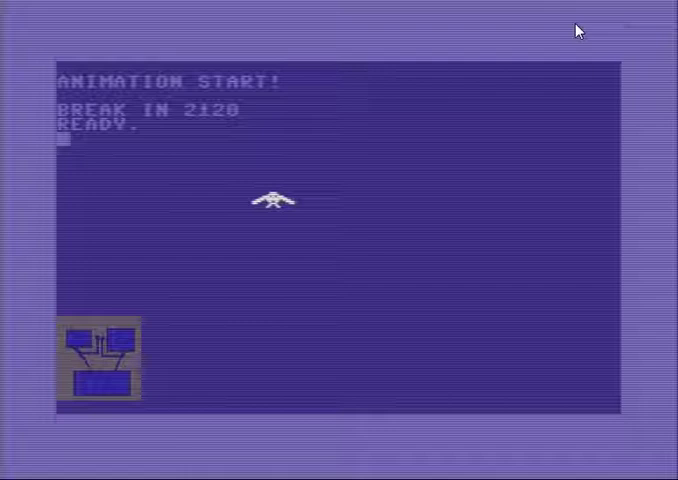
text(LIST-)
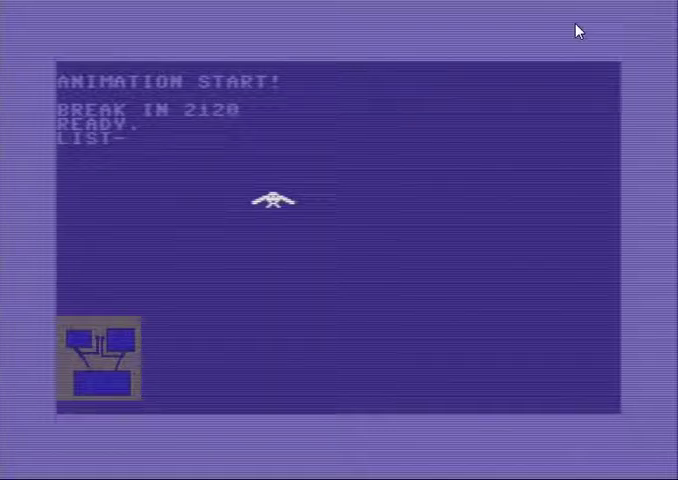
text(00)
key(BackSpace)
key(BackSpace)
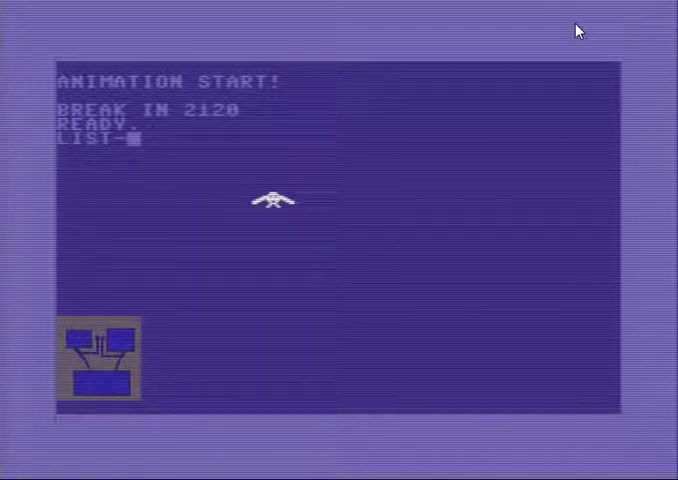
text(99)
key(Return)
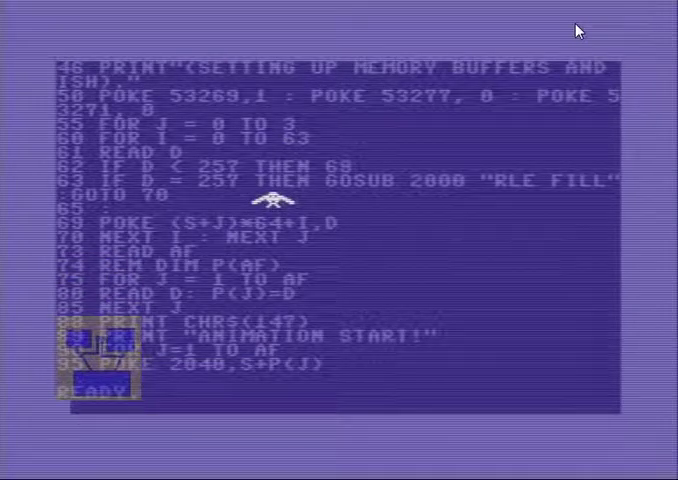
text(LIST -)
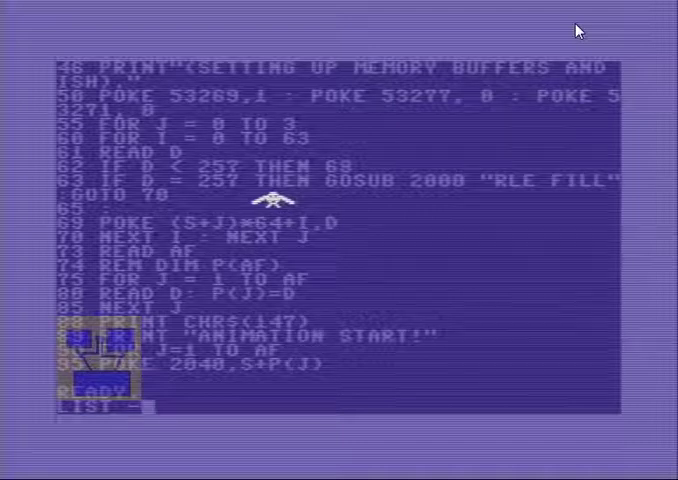
text(55)
key(Return)
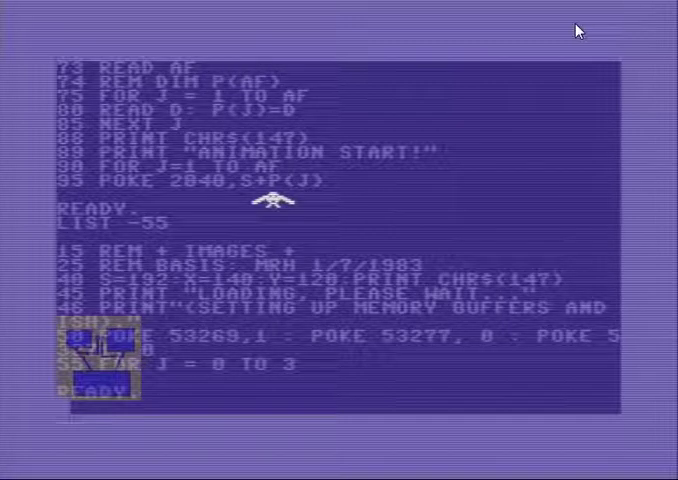
text(51)
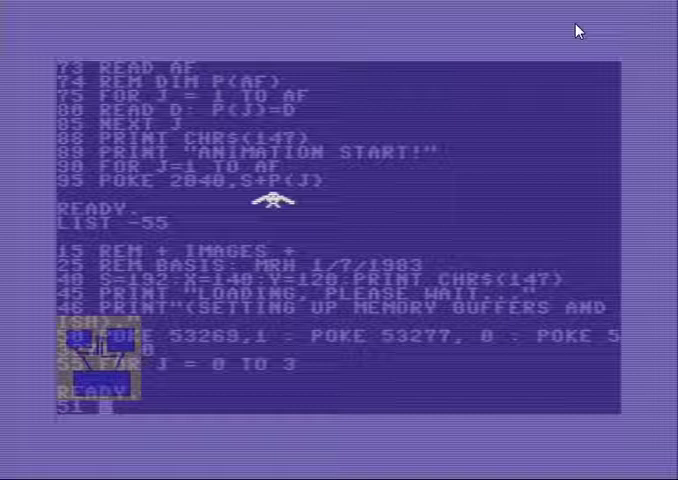
text( POKE )
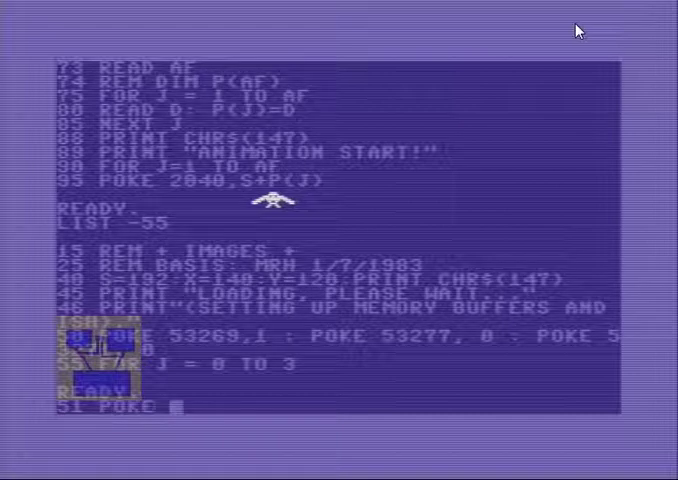
text(53)
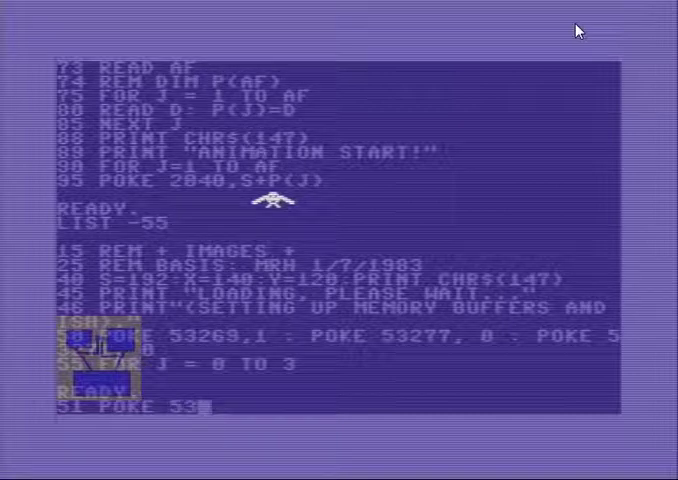
text(281)
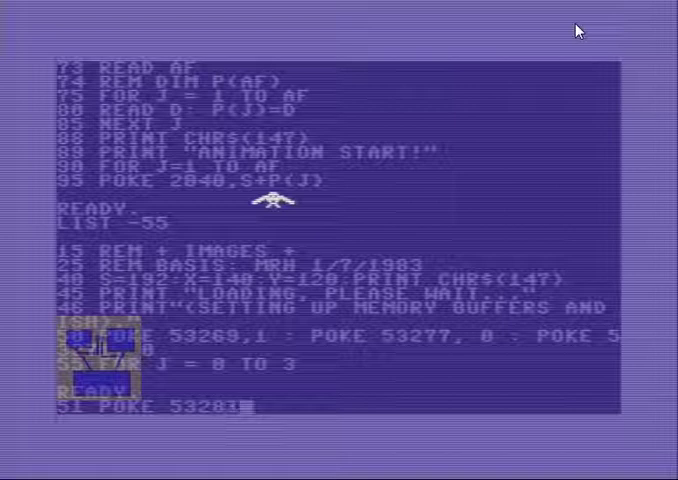
text(,)
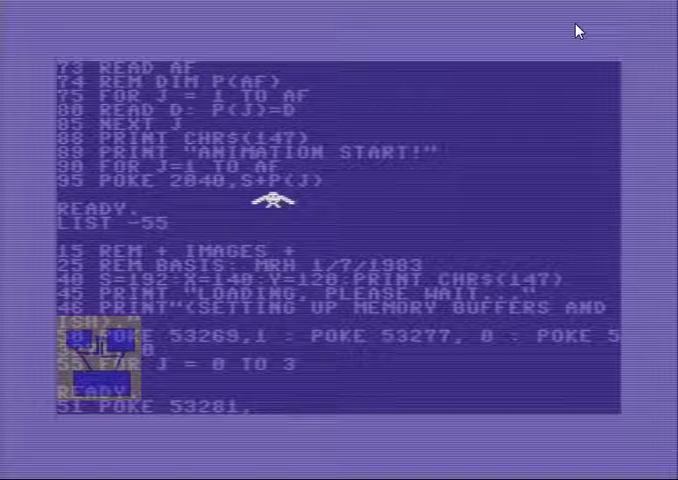
text(3)
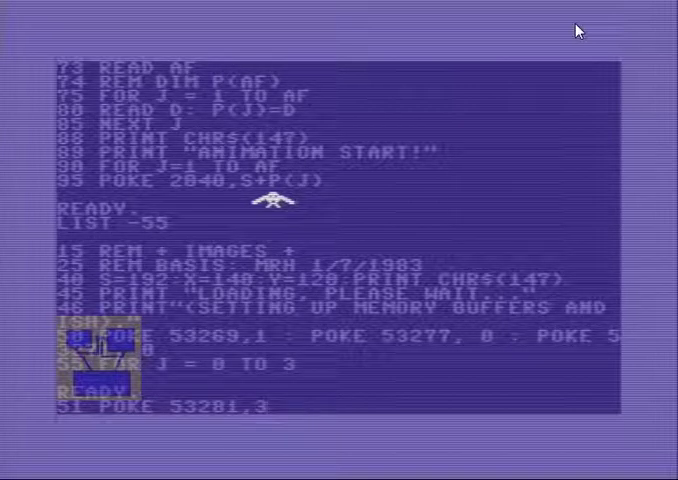
text( : )
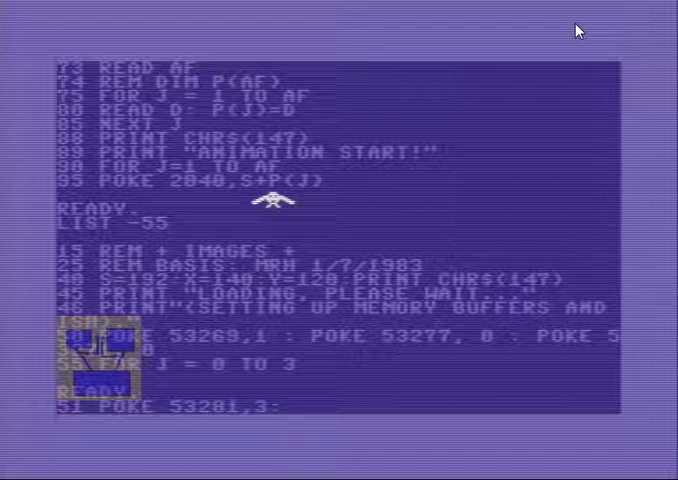
text(P)
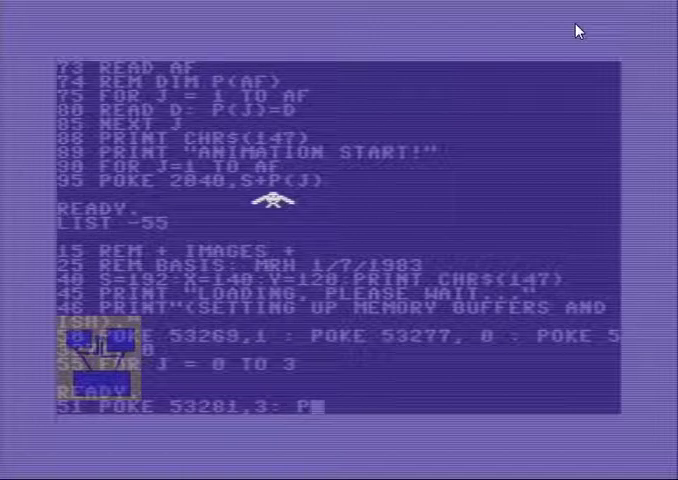
text(R)
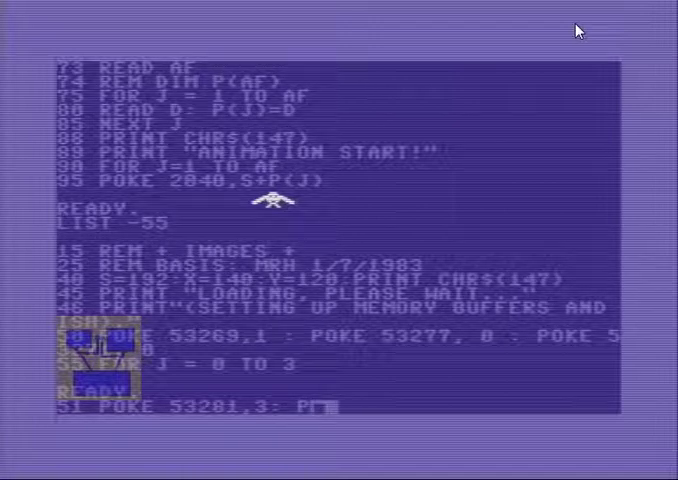
text(INT8)
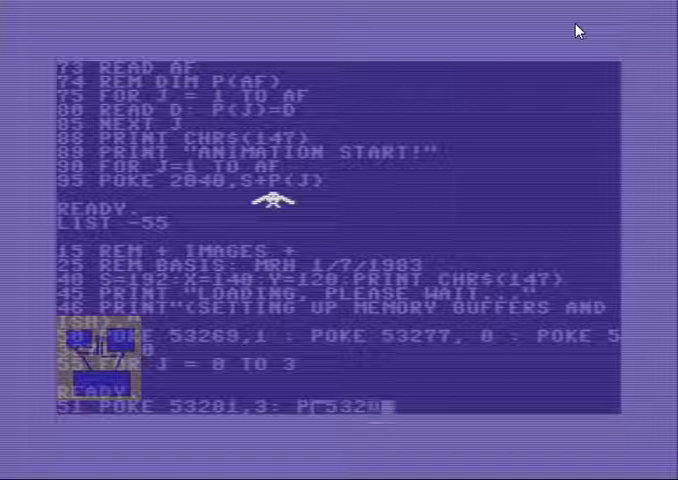
text(9)
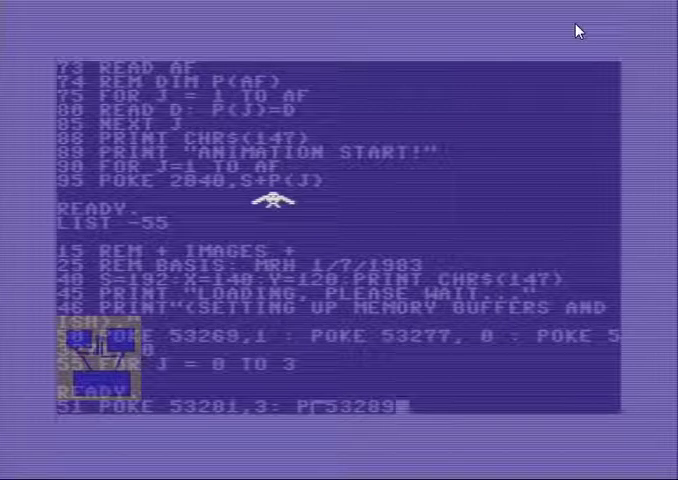
- Enter line 51 with POKE 53281,3 and POKE 53280,3, fixing a mistyped digit
key(BackSpace)
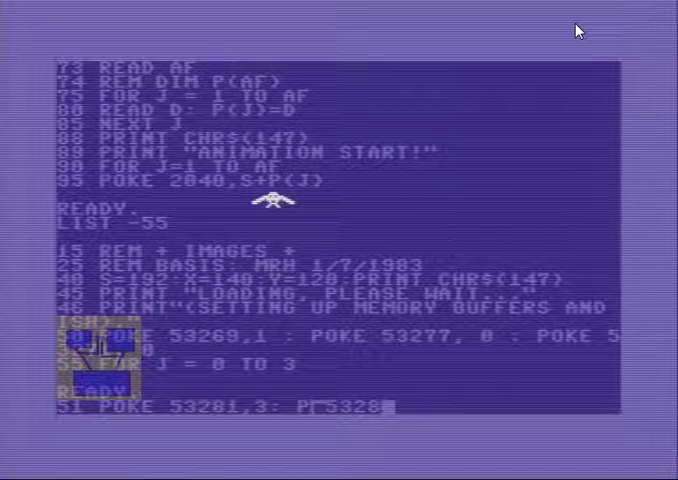
text(0,)
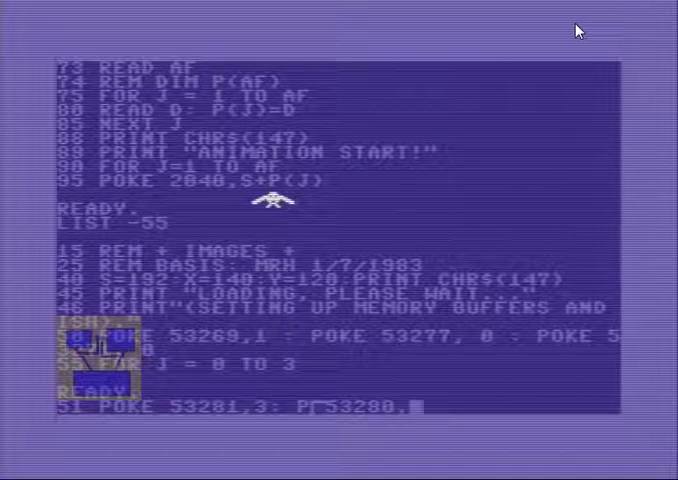
text(3 :)
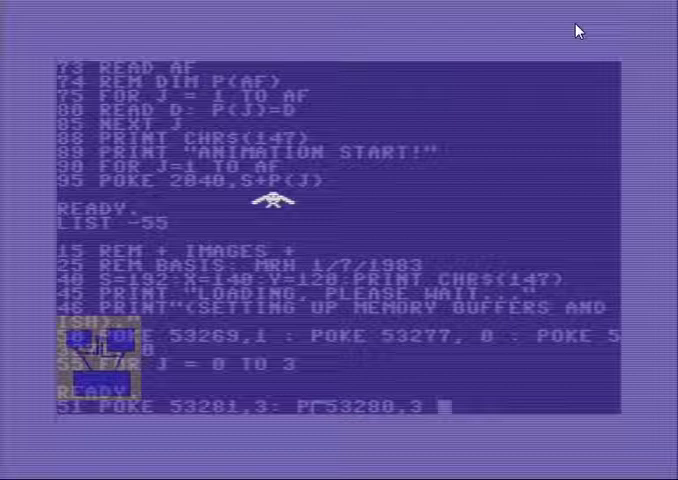
text(POKE)
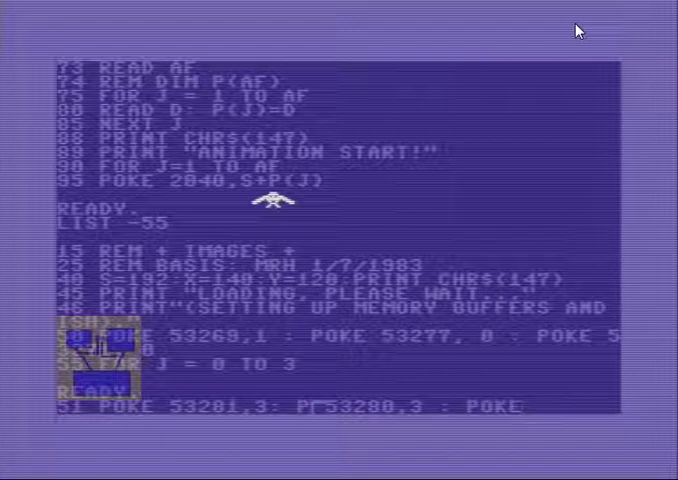
text( 532)
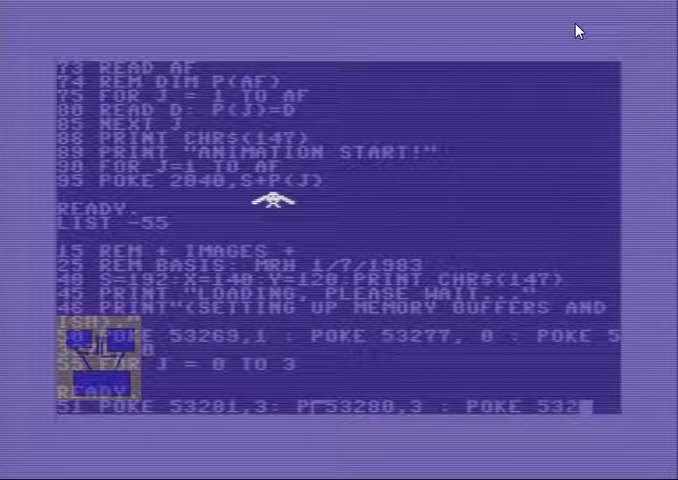
text(8)
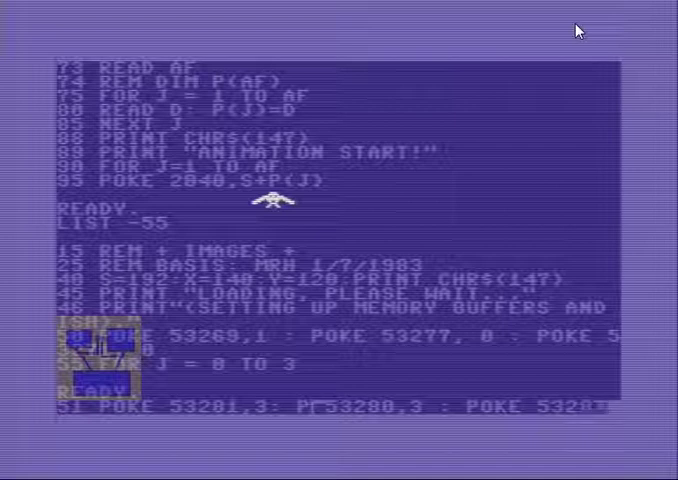
text(7,,)
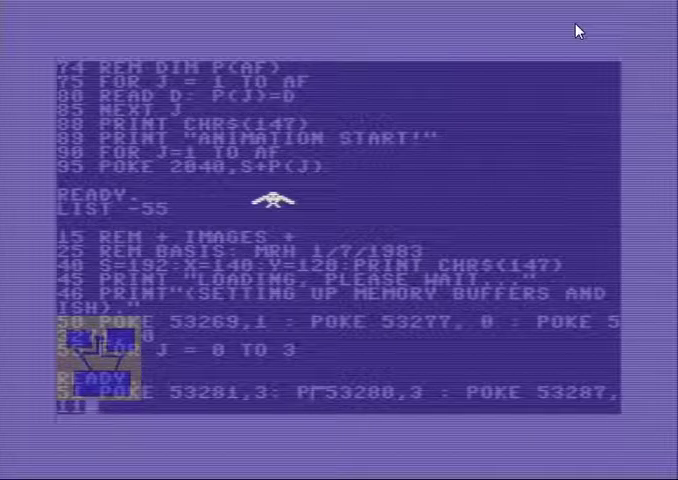
- Store line 51's colour POKEs (53281,3 and 53280,3) in the program
key(Return)
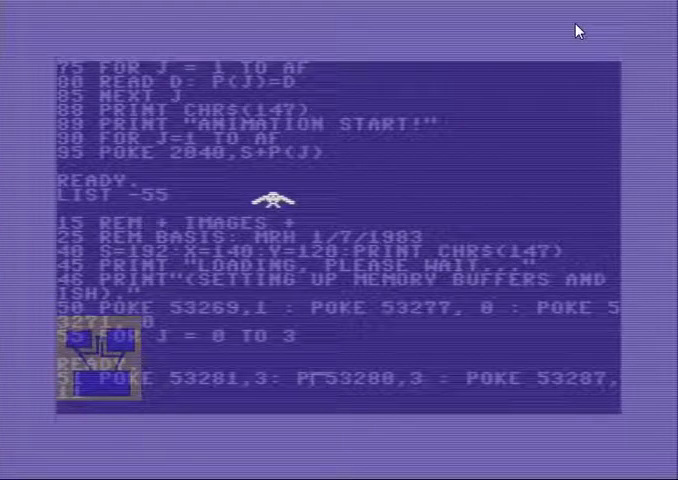